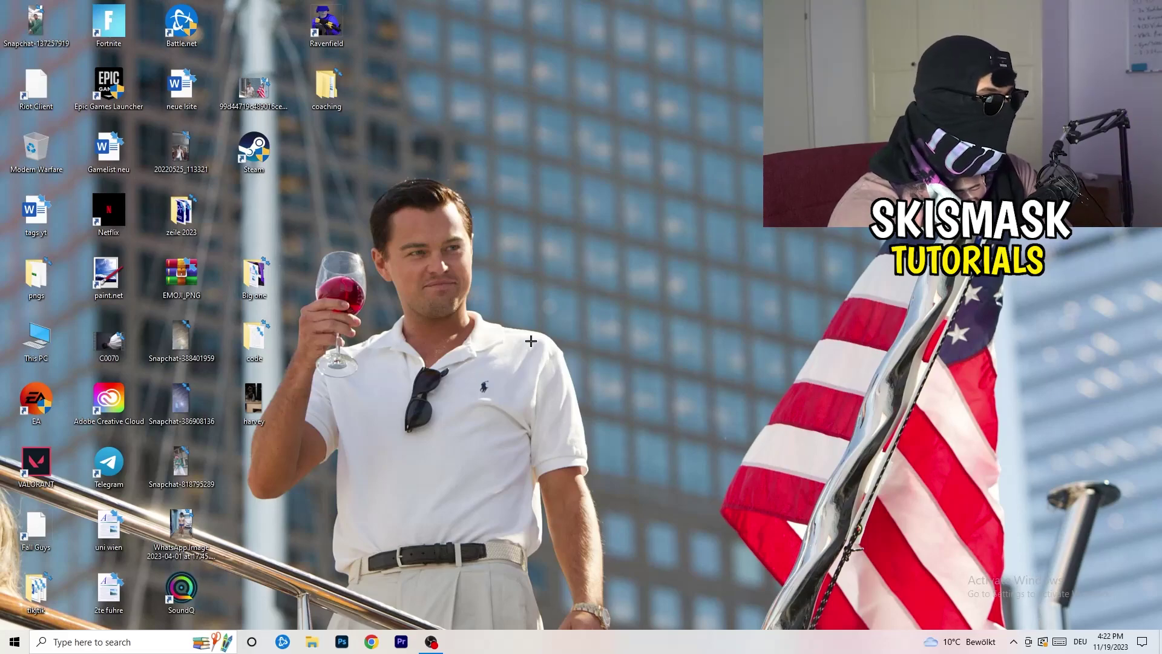
- Open Task Manager's performance view and launch Resource Monitor from it, with both windows maximized
right_click(562, 651)
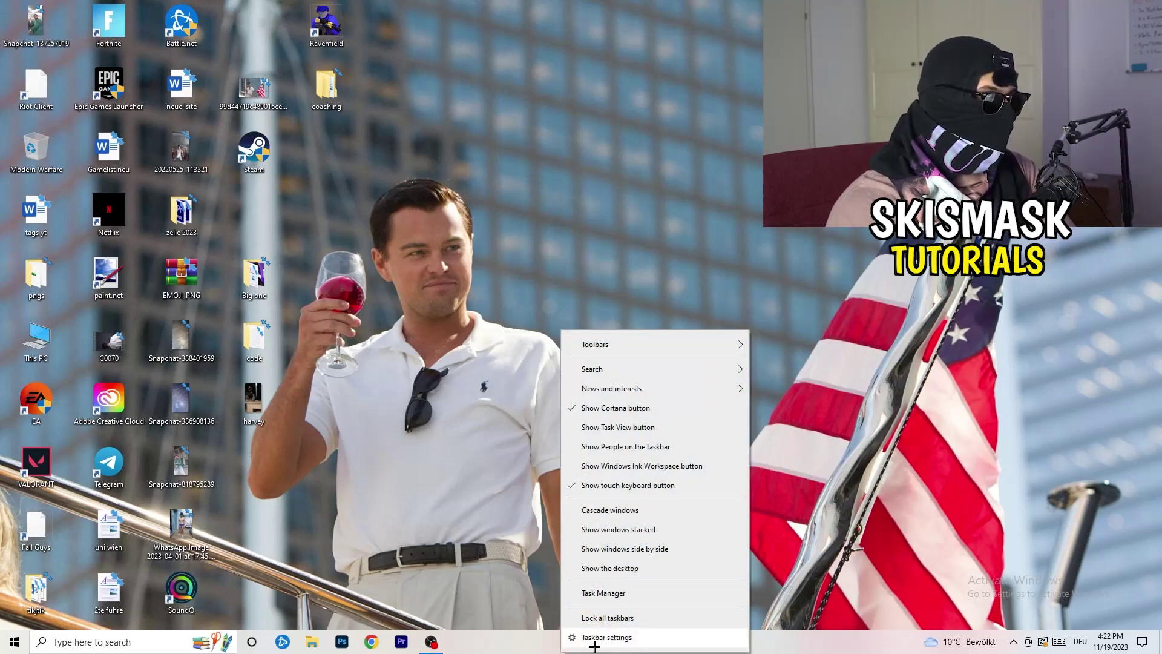
click(604, 594)
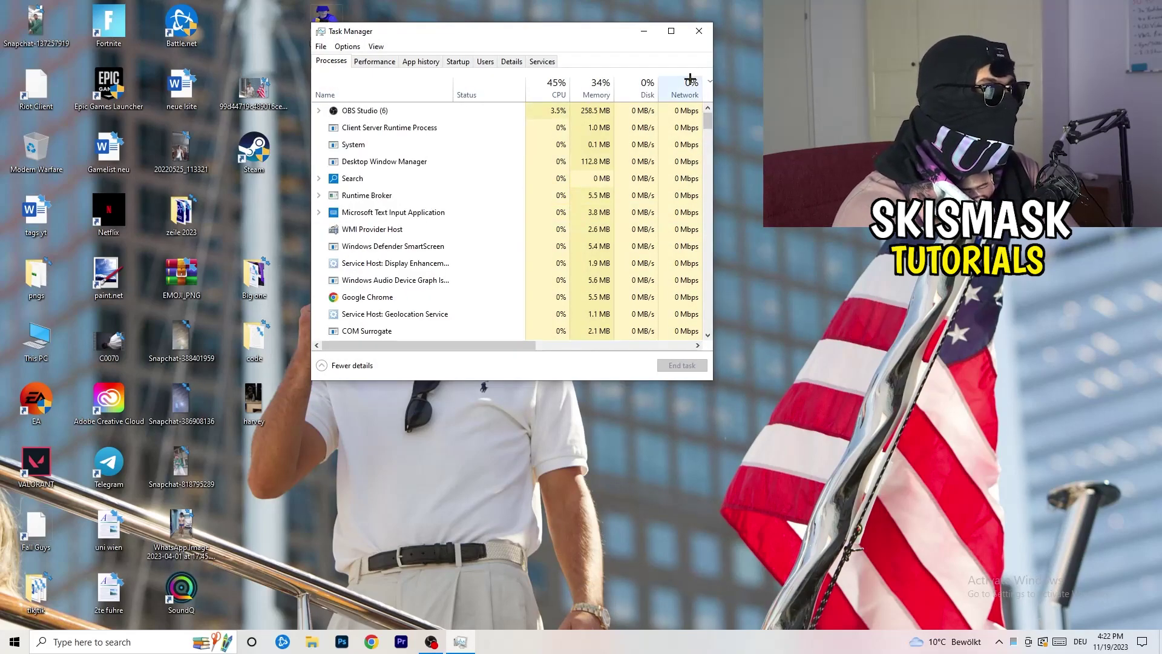
click(676, 29)
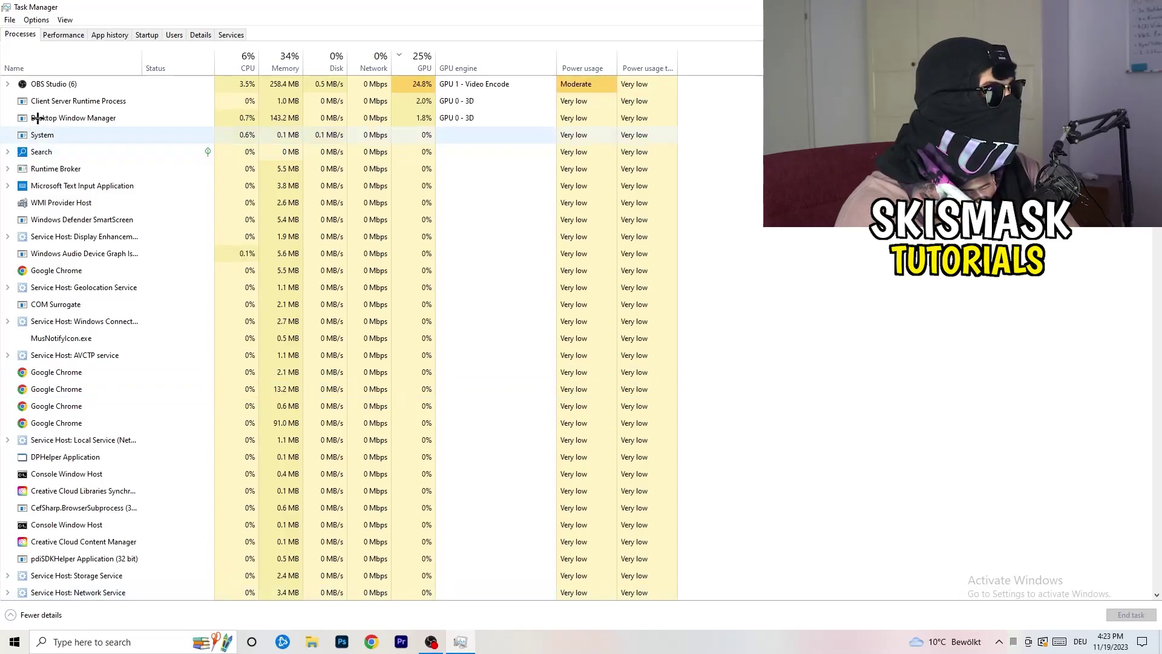
click(63, 35)
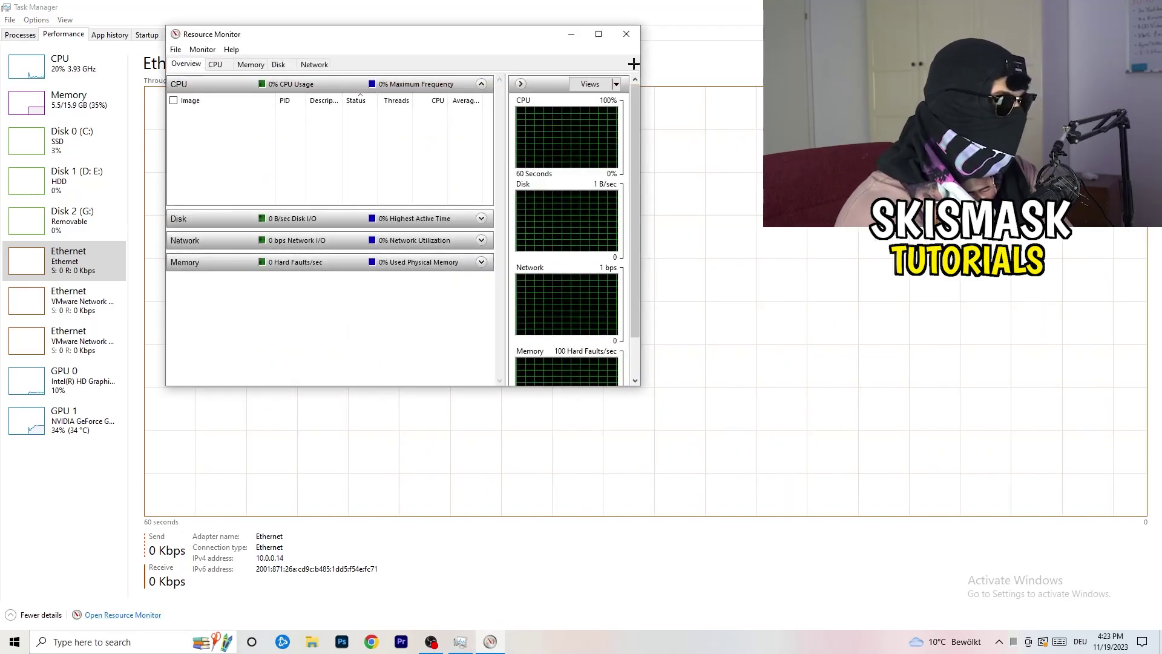
click(599, 32)
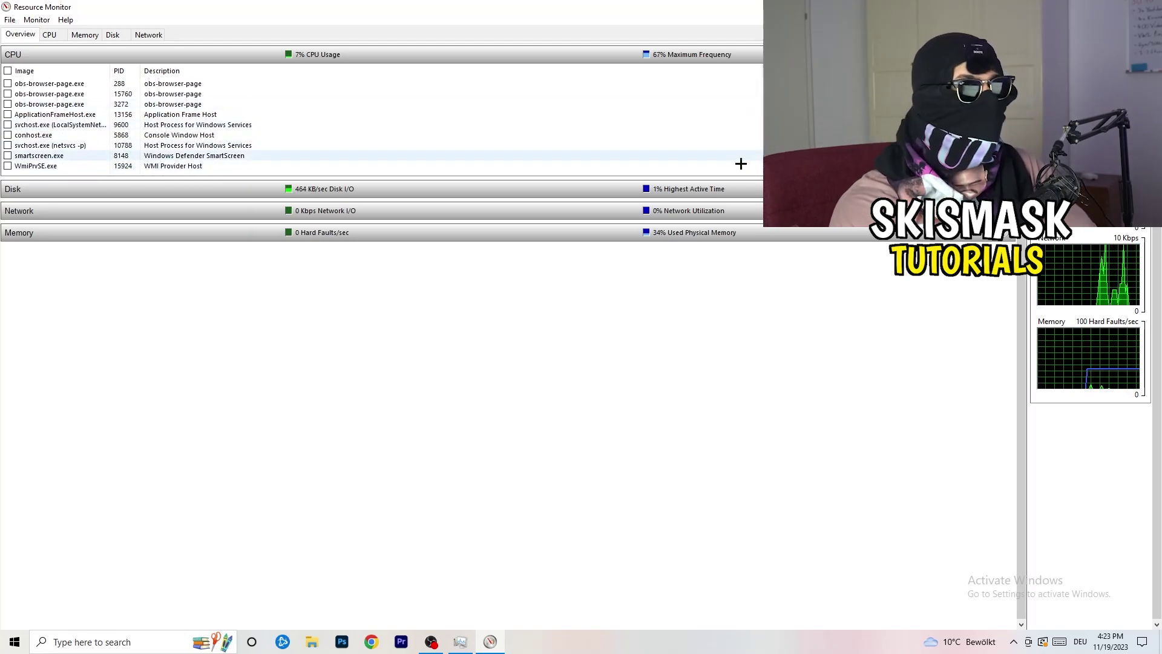
- Examine the overview and network activity of running processes in Resource Monitor, and close it together with Task Manager
right_click(691, 135)
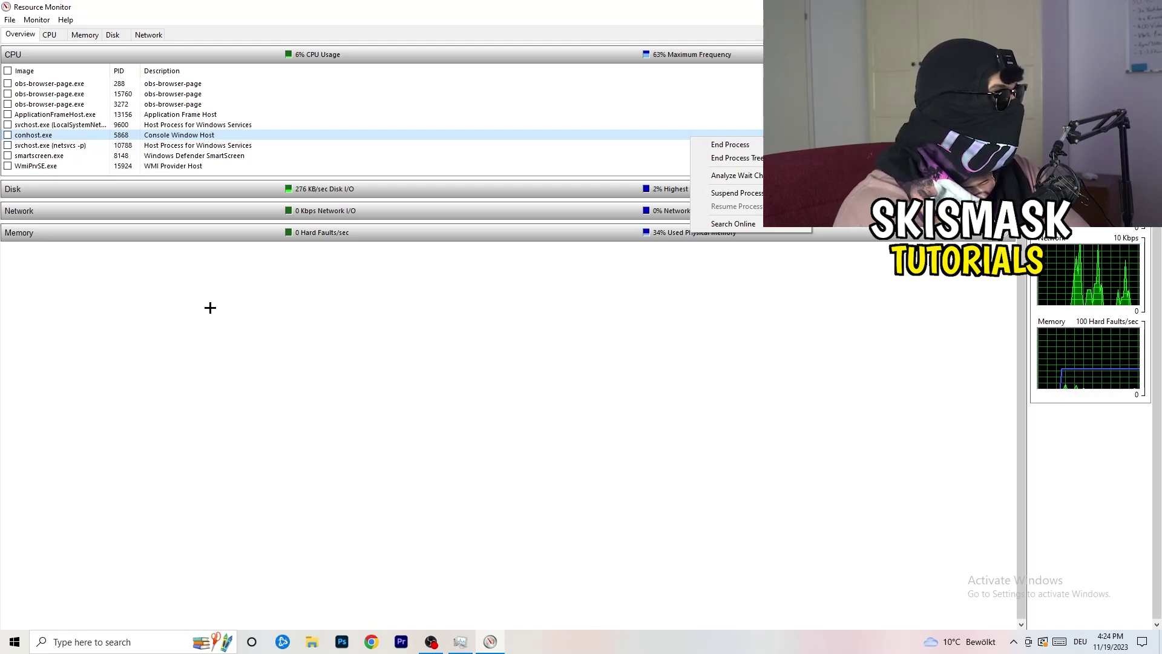
click(151, 35)
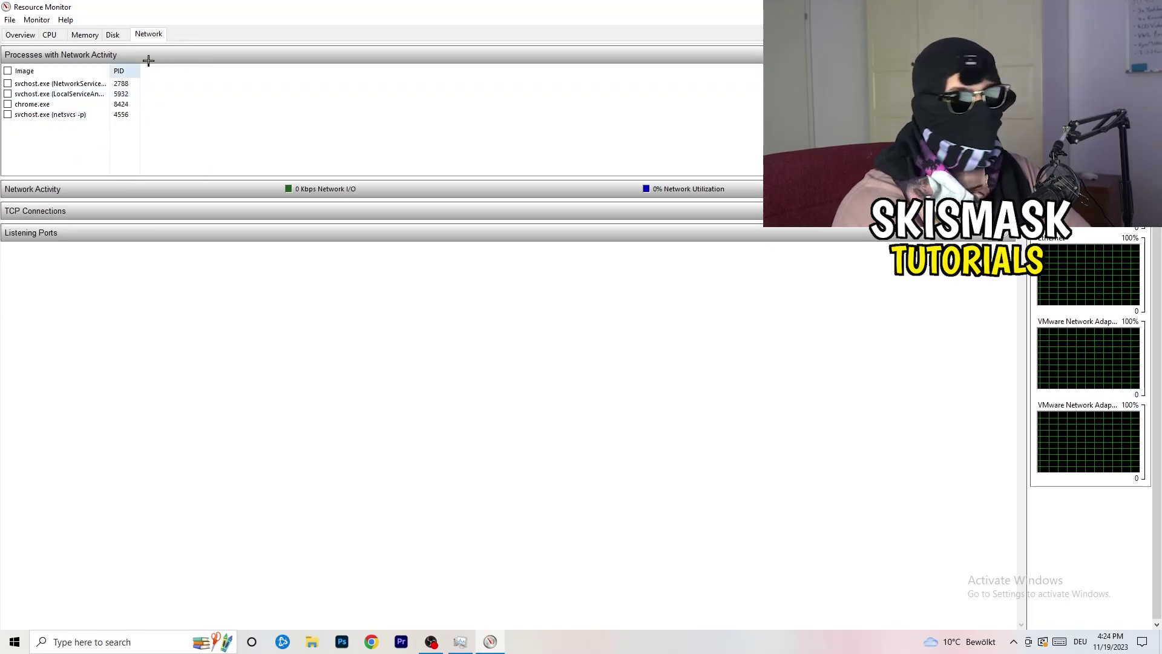
click(21, 34)
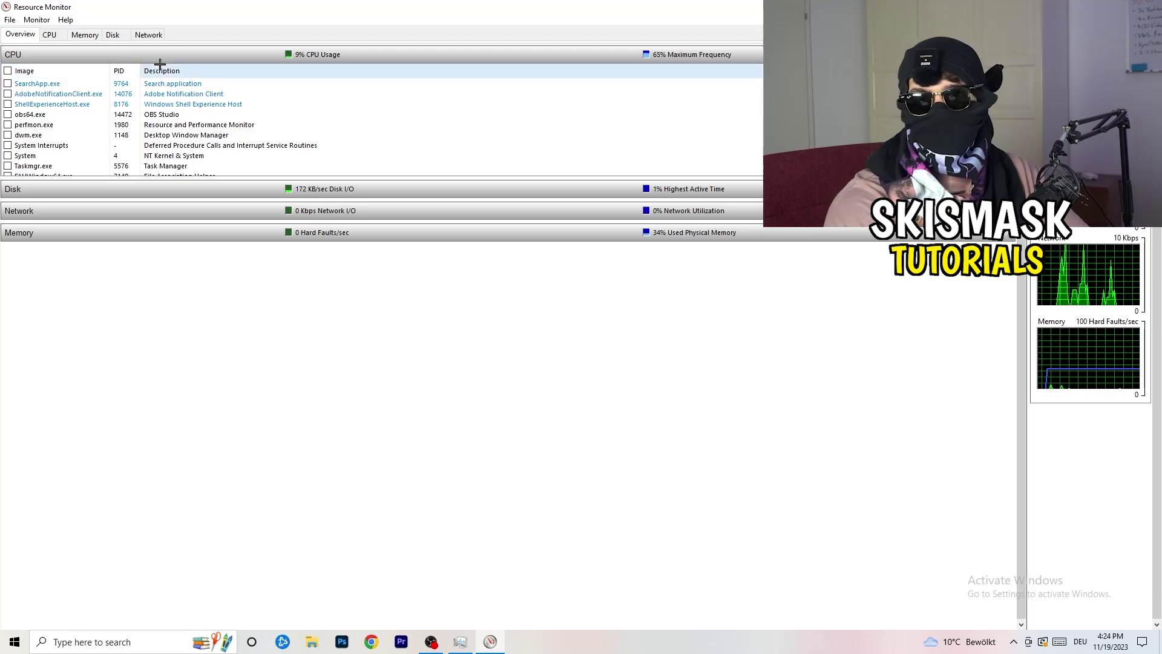
click(149, 35)
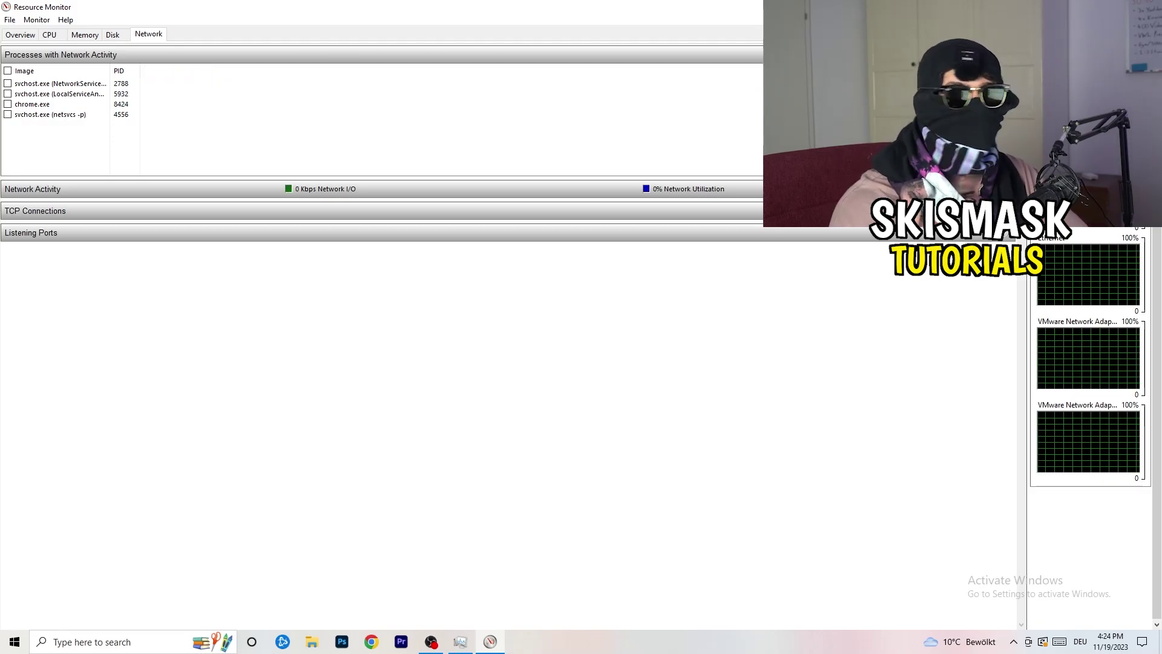
key(alt+F4)
key(alt+F4)
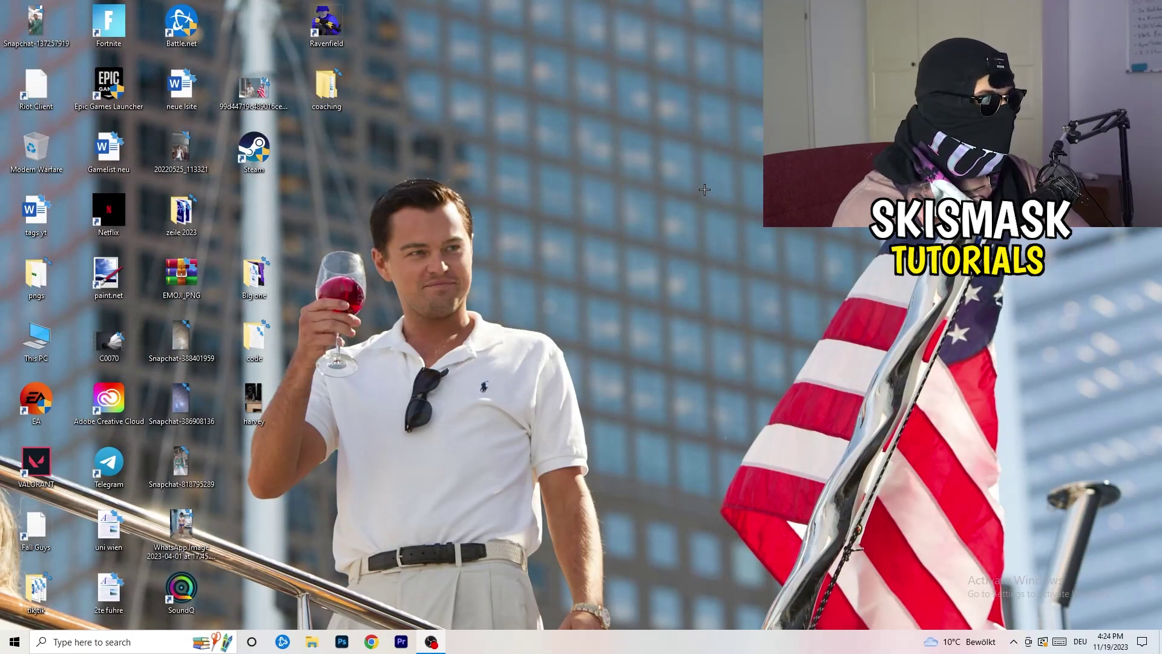
- Open the Network & Internet status page in Windows Settings
click(14, 641)
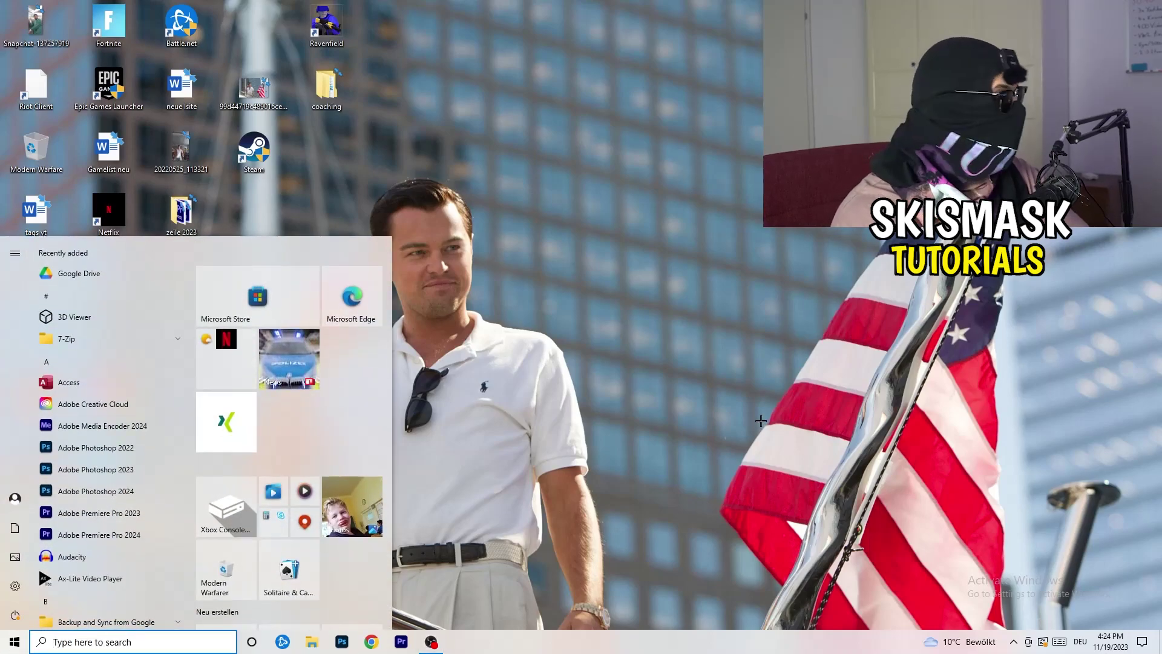
key(super+i)
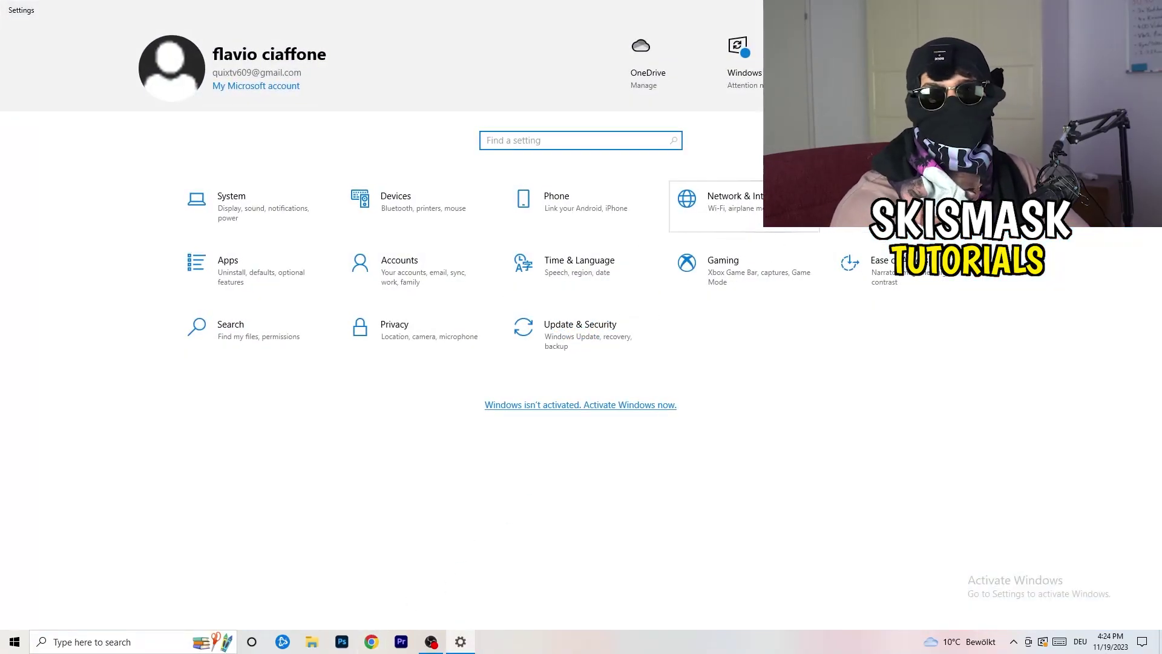
click(745, 205)
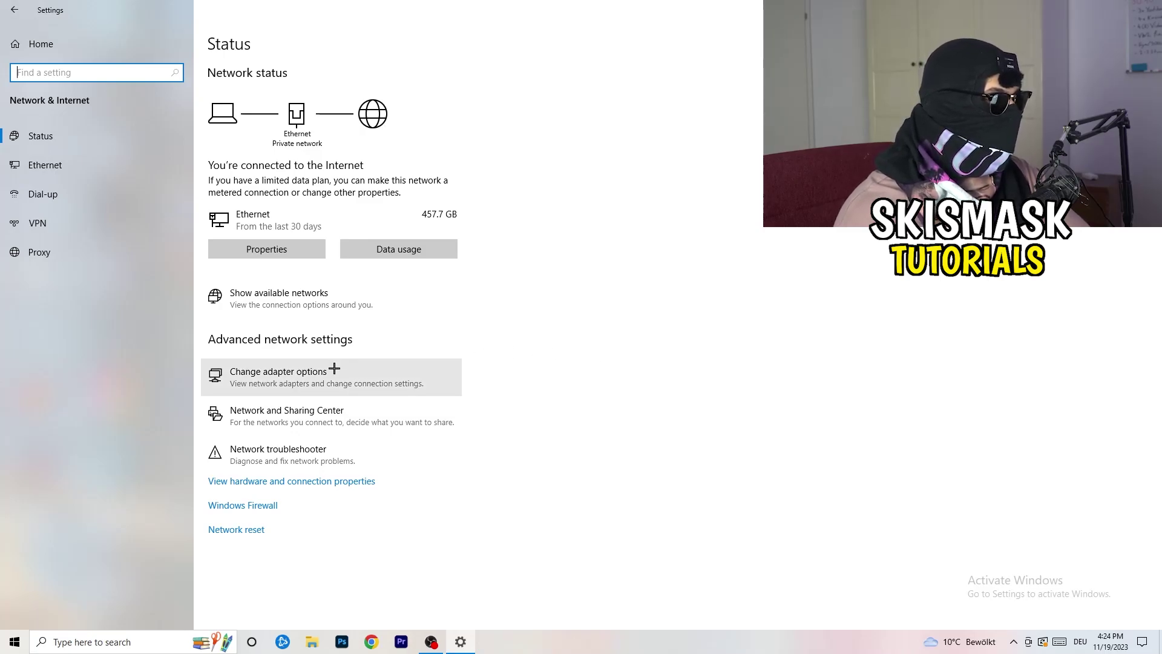
- Start the network troubleshooter for all network adapters and close its window
click(302, 461)
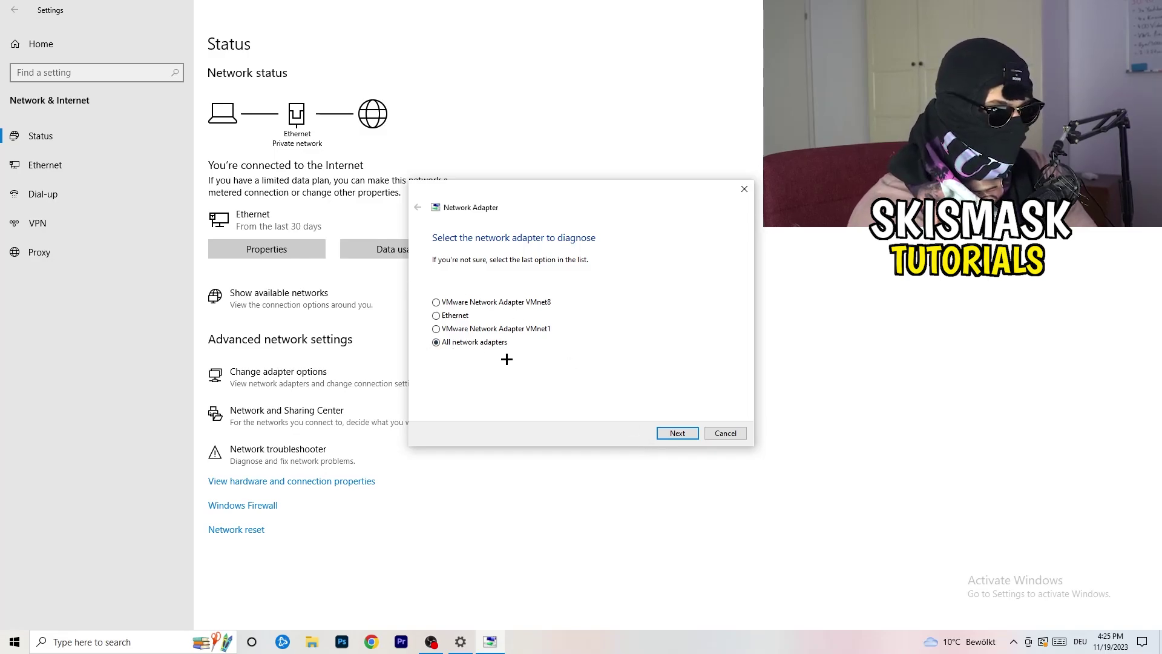
click(674, 438)
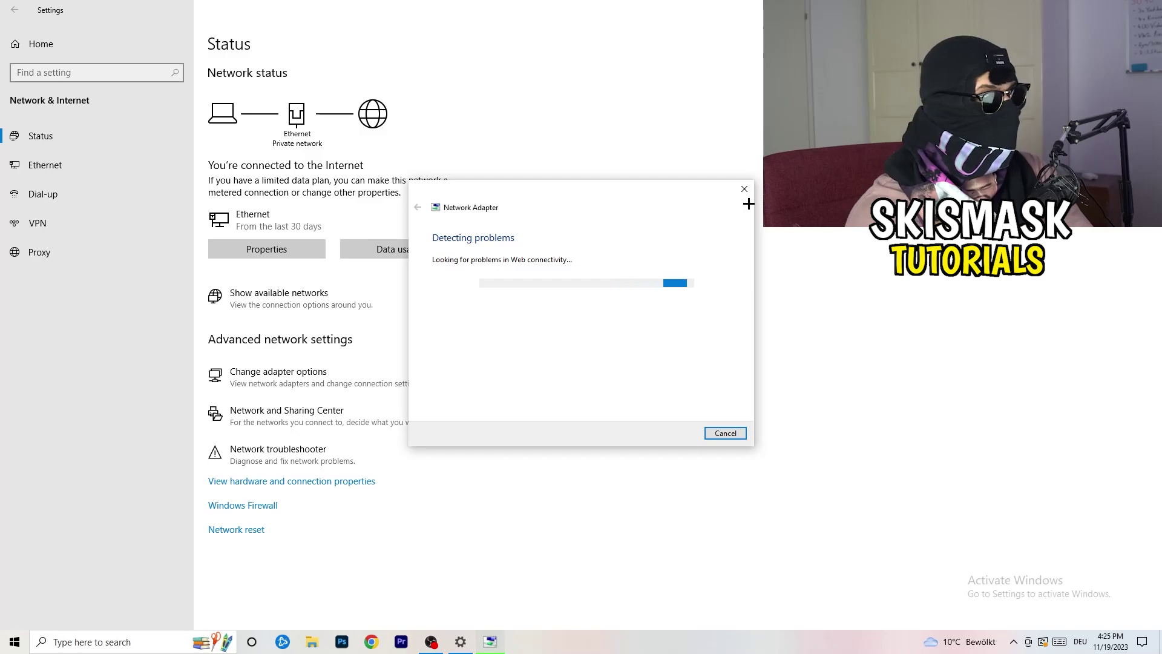
click(745, 190)
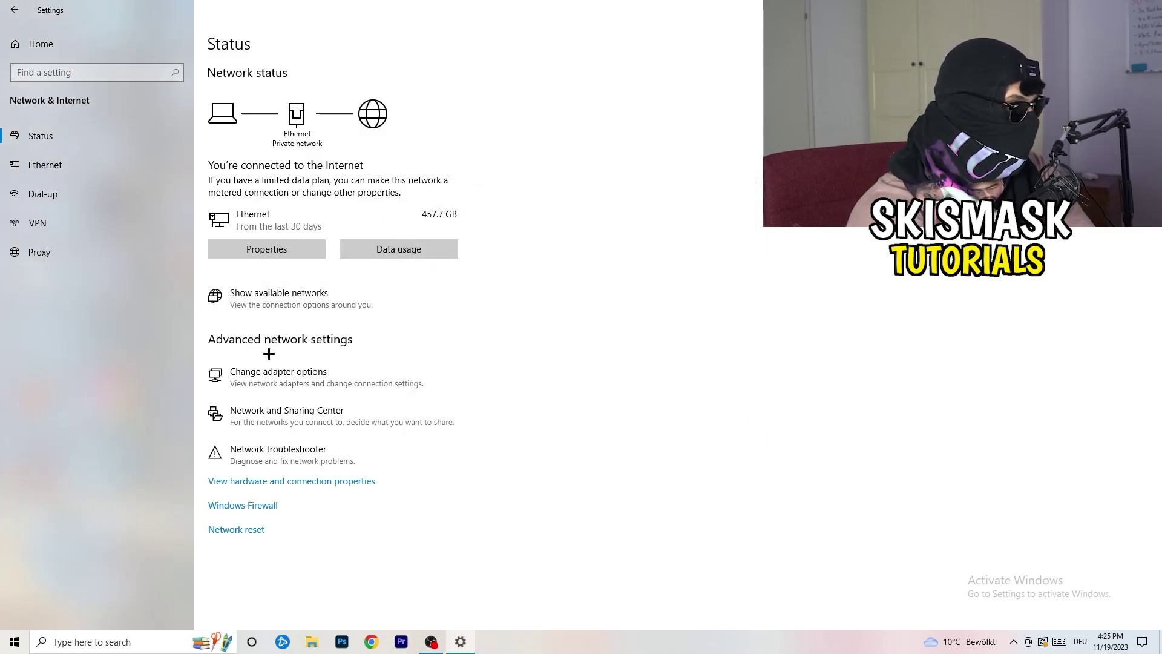
- Open the network adapter options and disable the Ethernet adapter
click(302, 383)
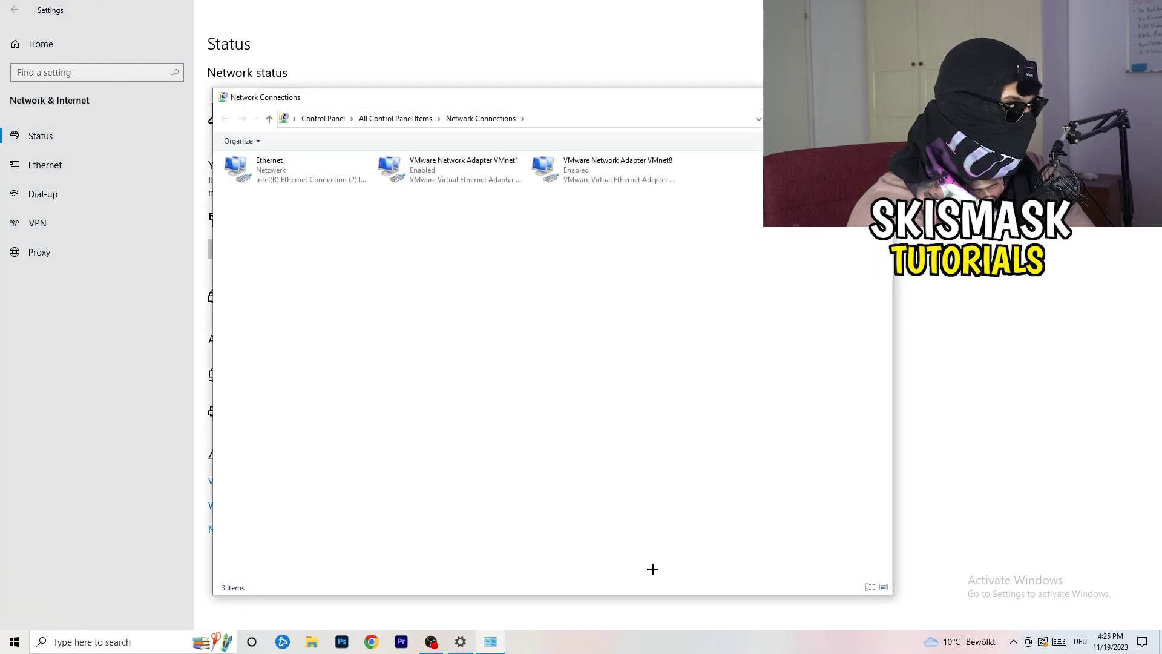
key(super+Up)
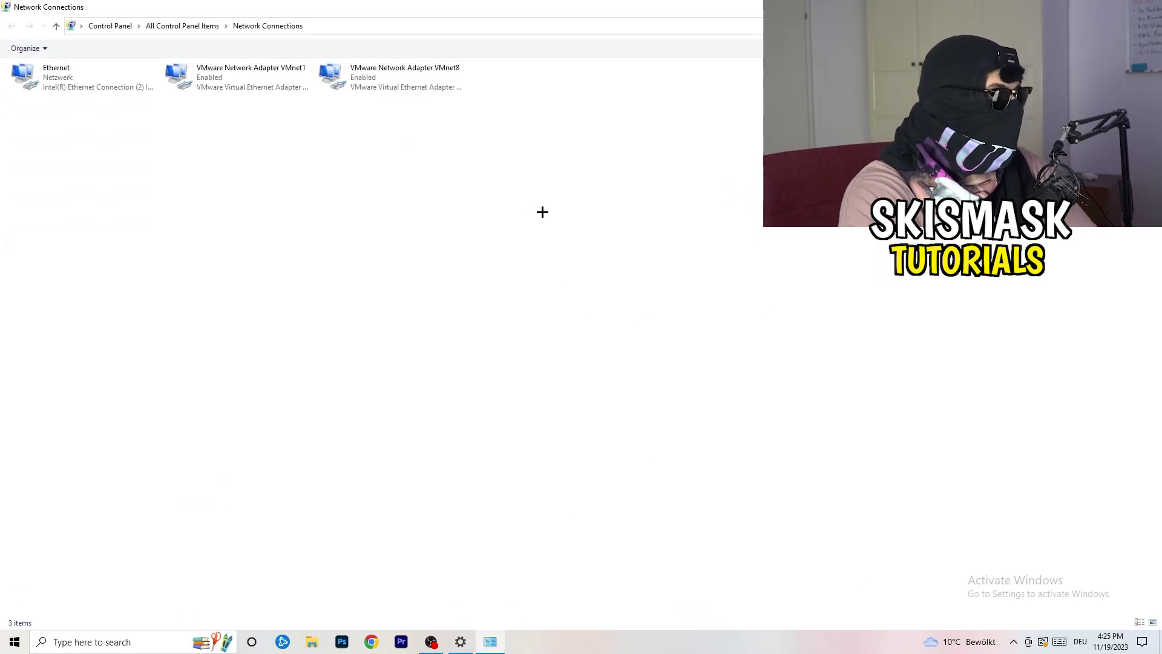
click(80, 74)
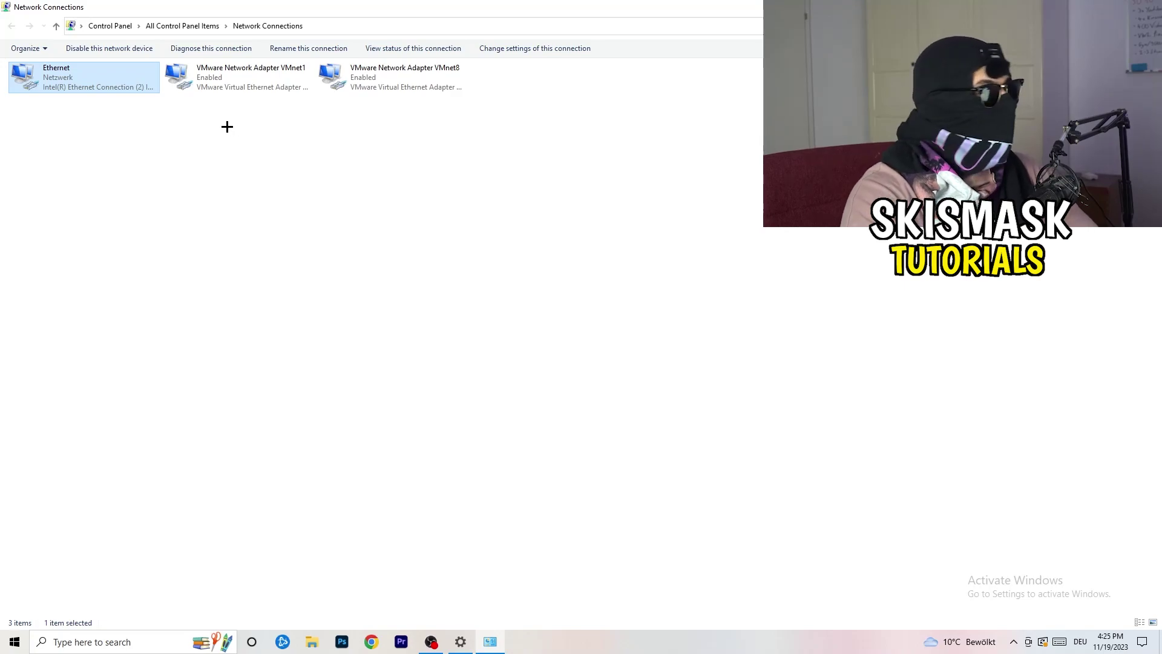
right_click(98, 74)
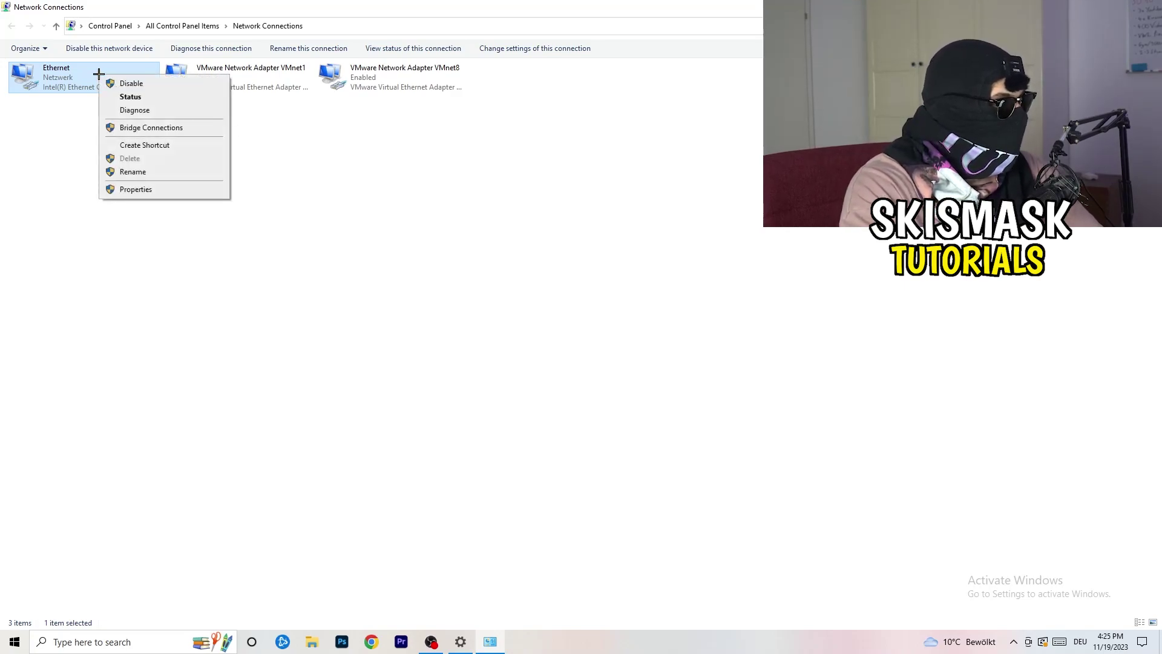
click(131, 83)
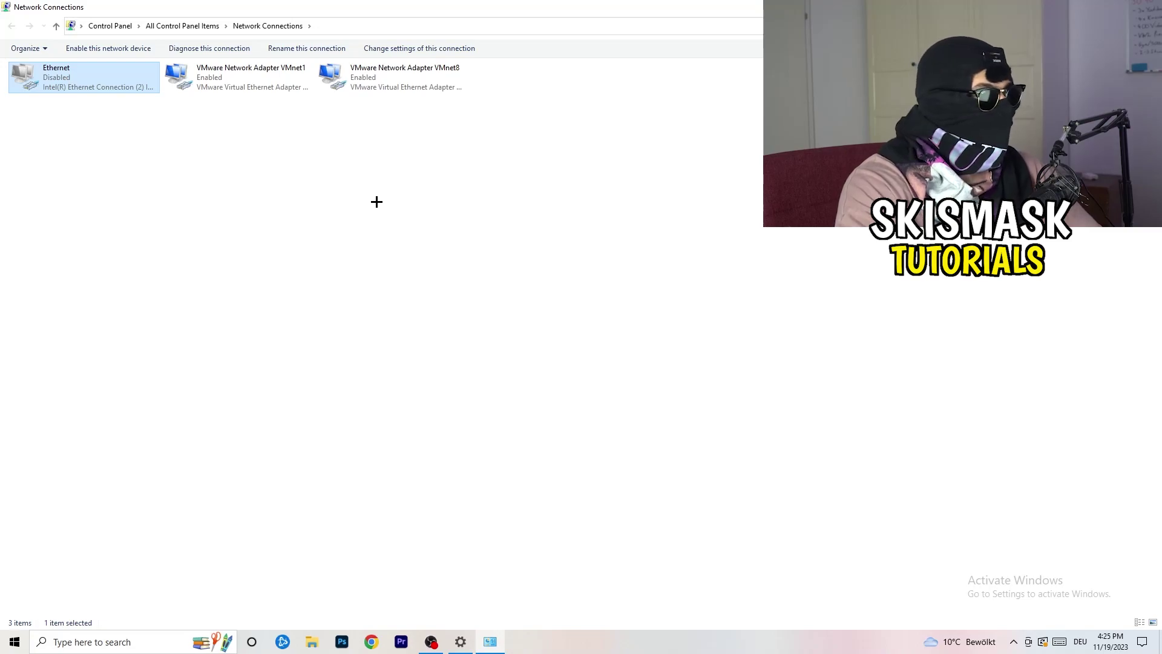
- Enable the Ethernet adapter again and close the Network Connections window
right_click(62, 88)
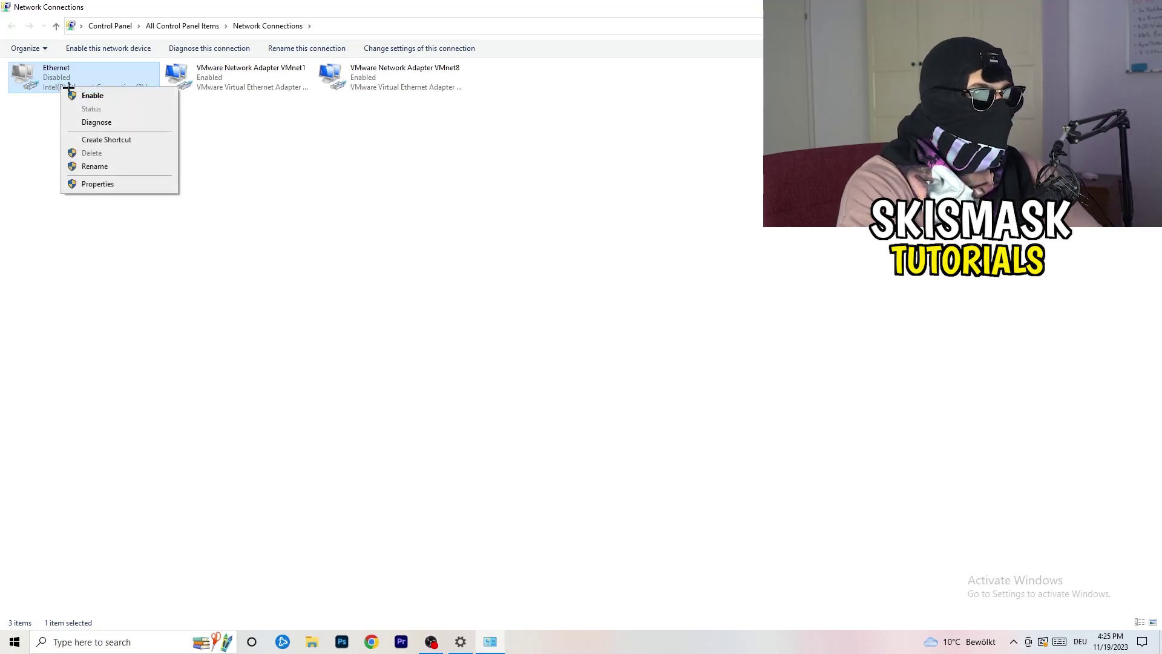
click(116, 99)
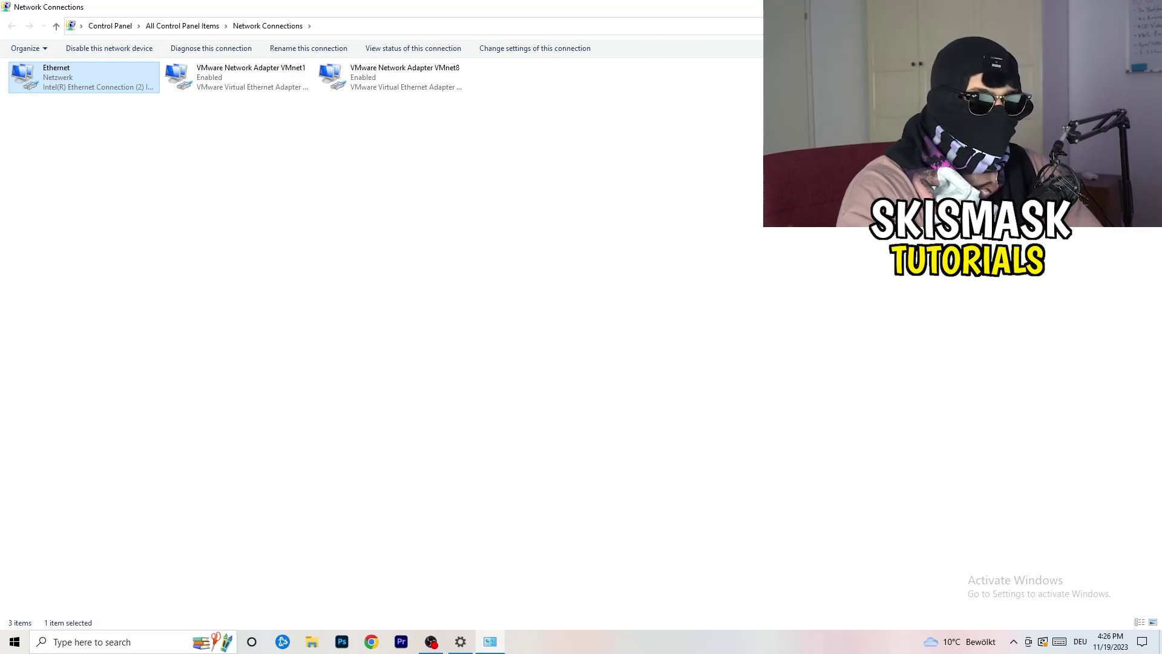
key(alt+F4)
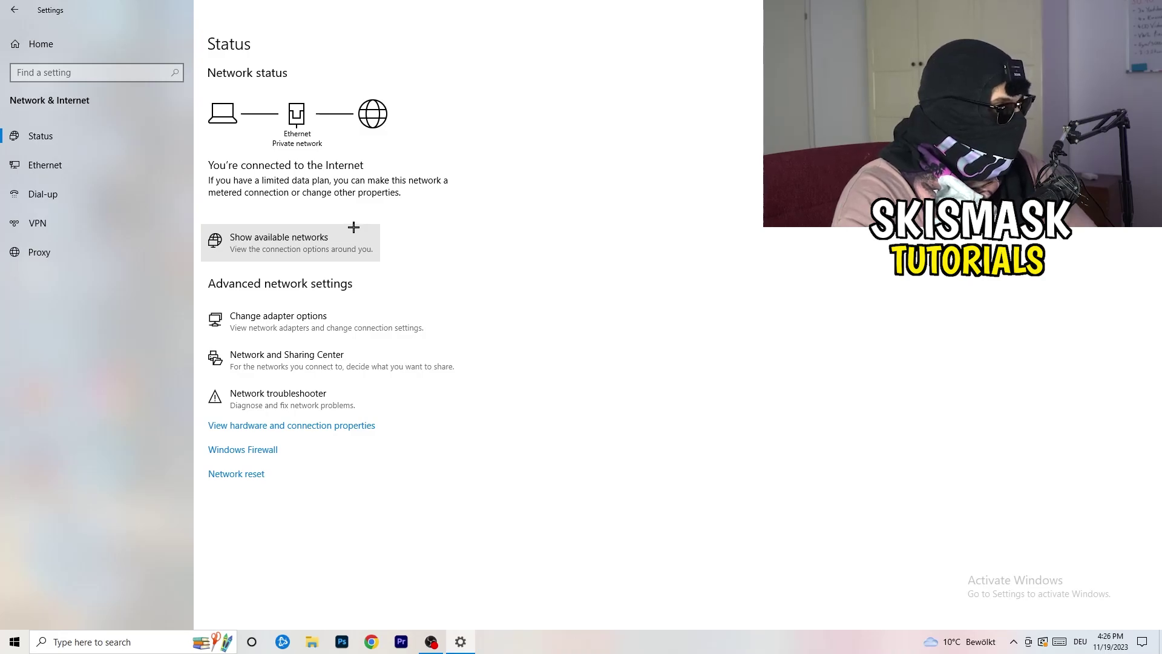
- Open the Internet Protocol Version 4 (TCP/IPv4) properties of the Ethernet connection through the Network and Sharing Center
click(344, 365)
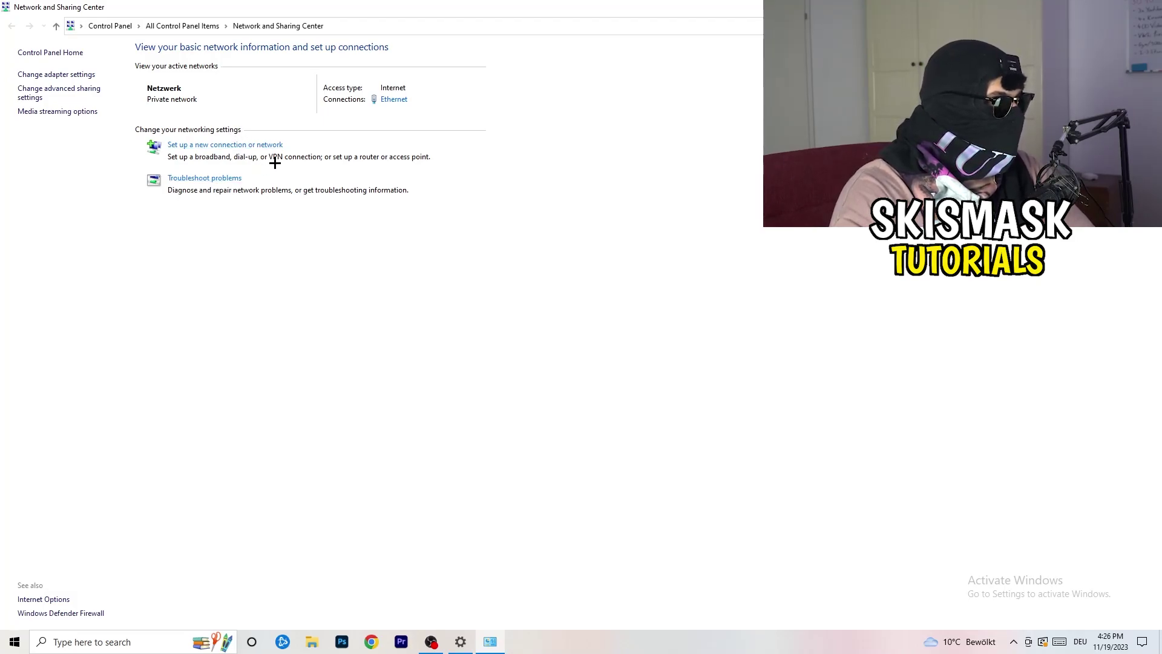
click(396, 100)
drag(578, 194, 296, 119)
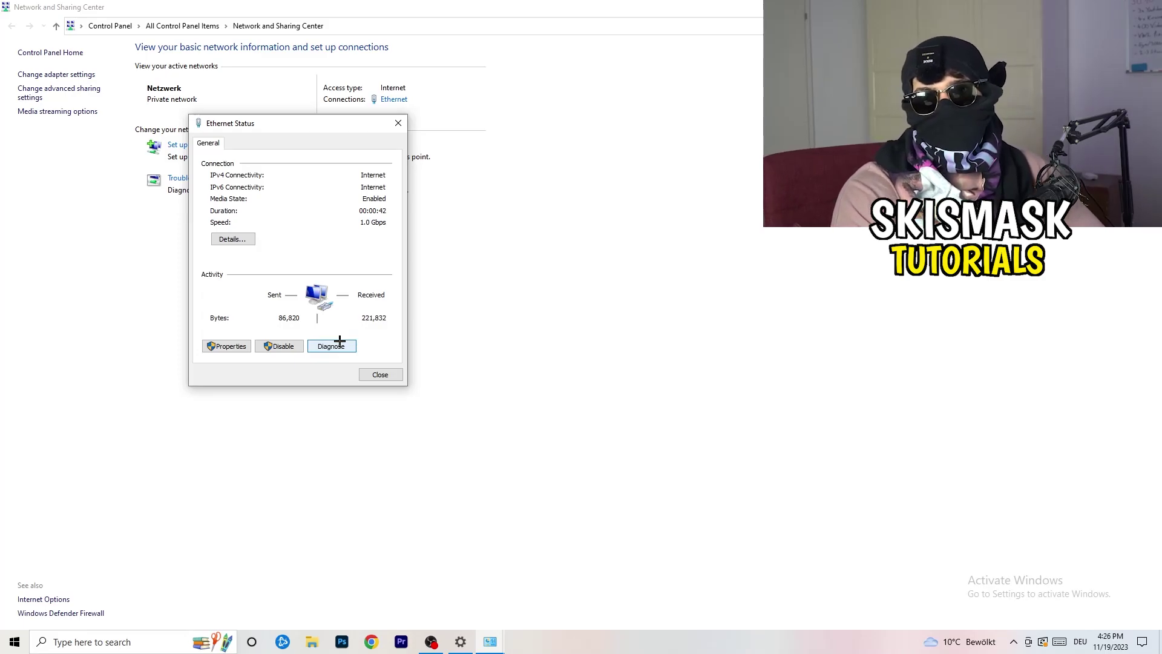
click(230, 346)
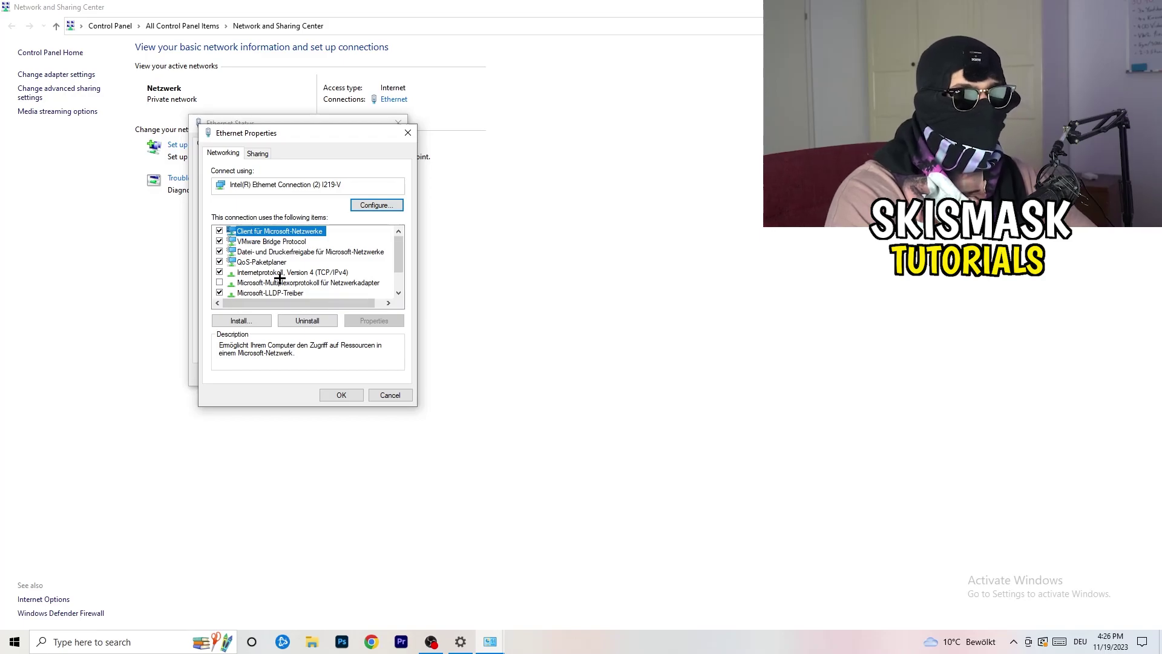
scroll(281, 269, down, 1)
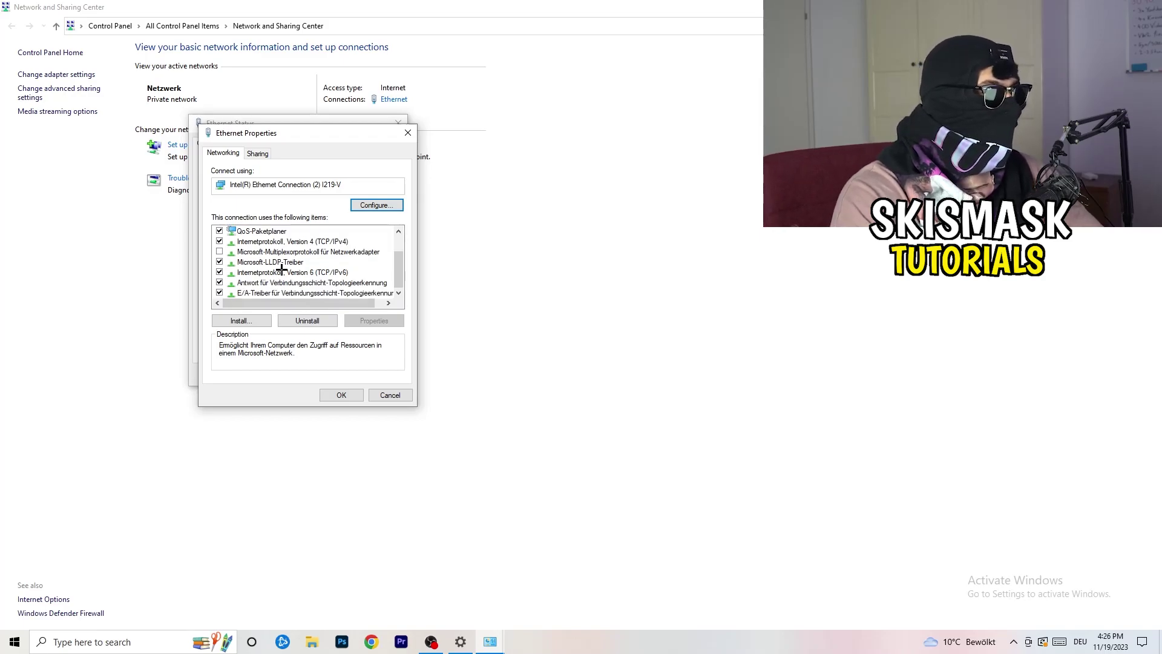
scroll(281, 268, up, 1)
scroll(284, 268, down, 1)
scroll(288, 268, up, 1)
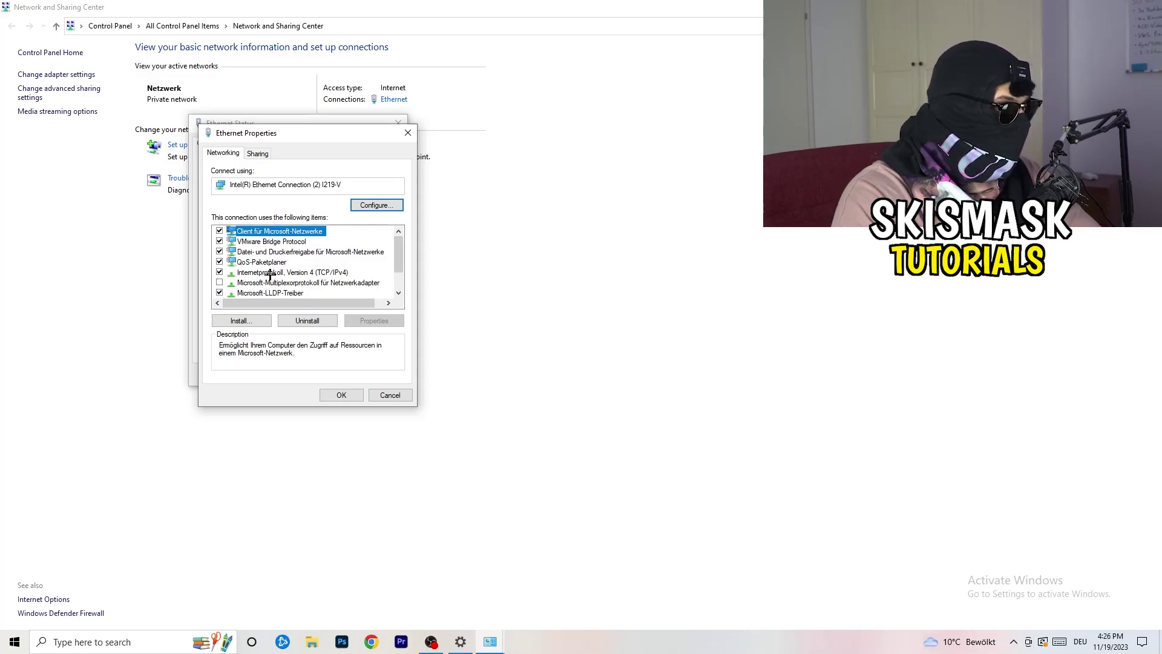
double_click(270, 274)
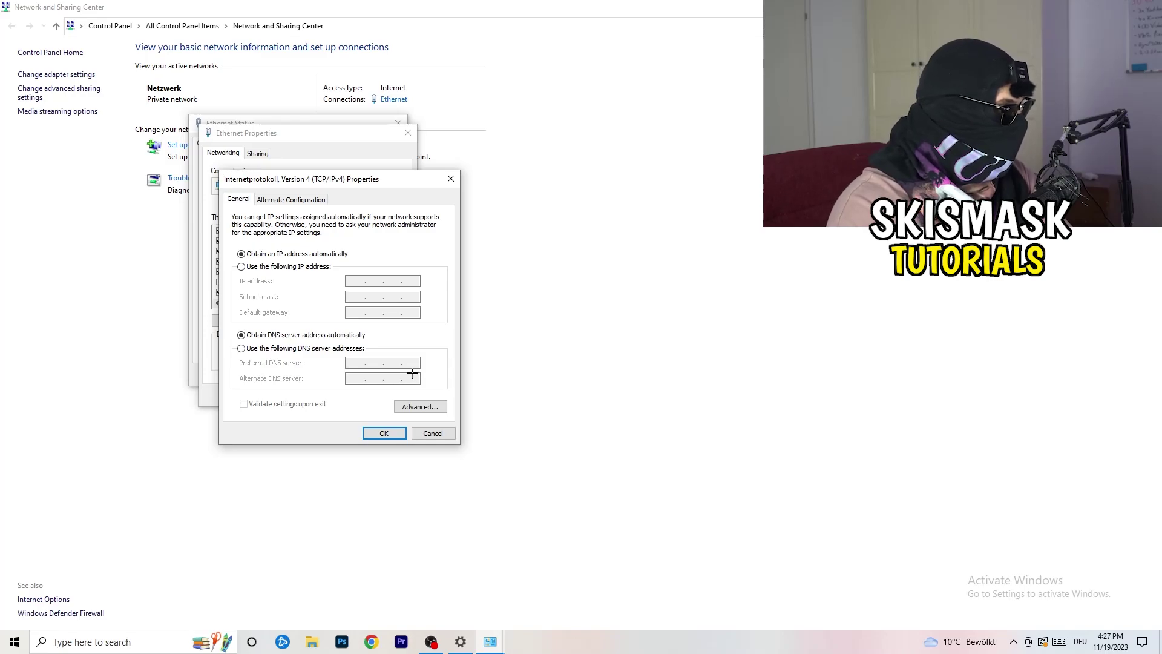
- Try switching IPv4 to a manually specified IP address and DNS servers, and close the dialogs and the Network and Sharing Center without saving
click(245, 268)
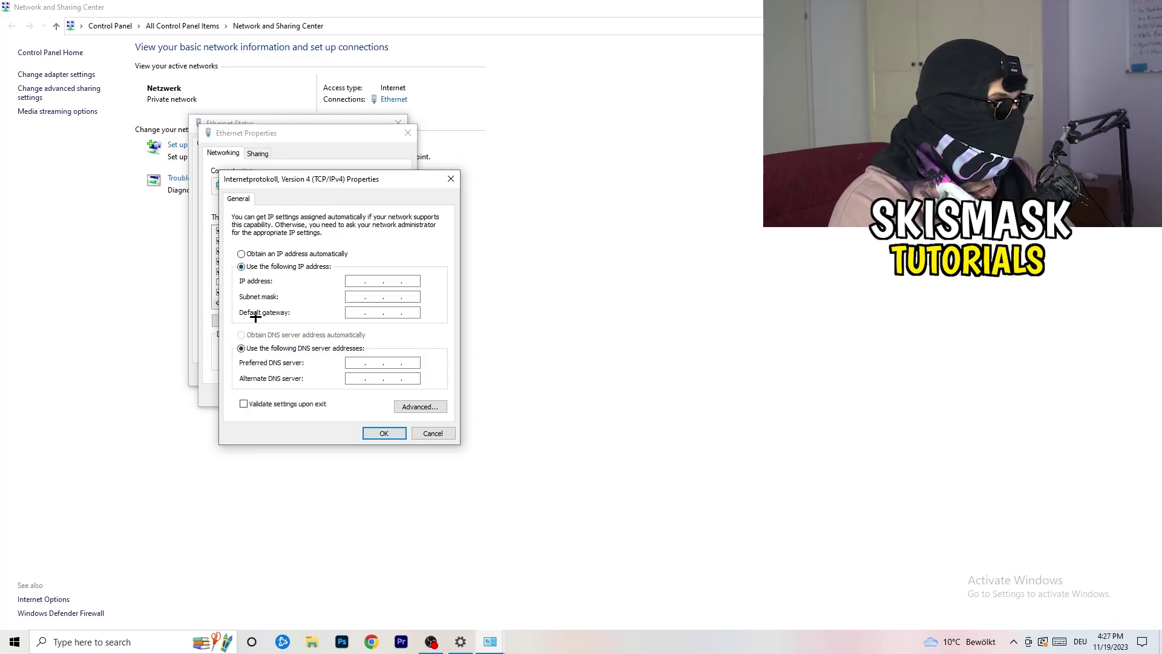
click(356, 279)
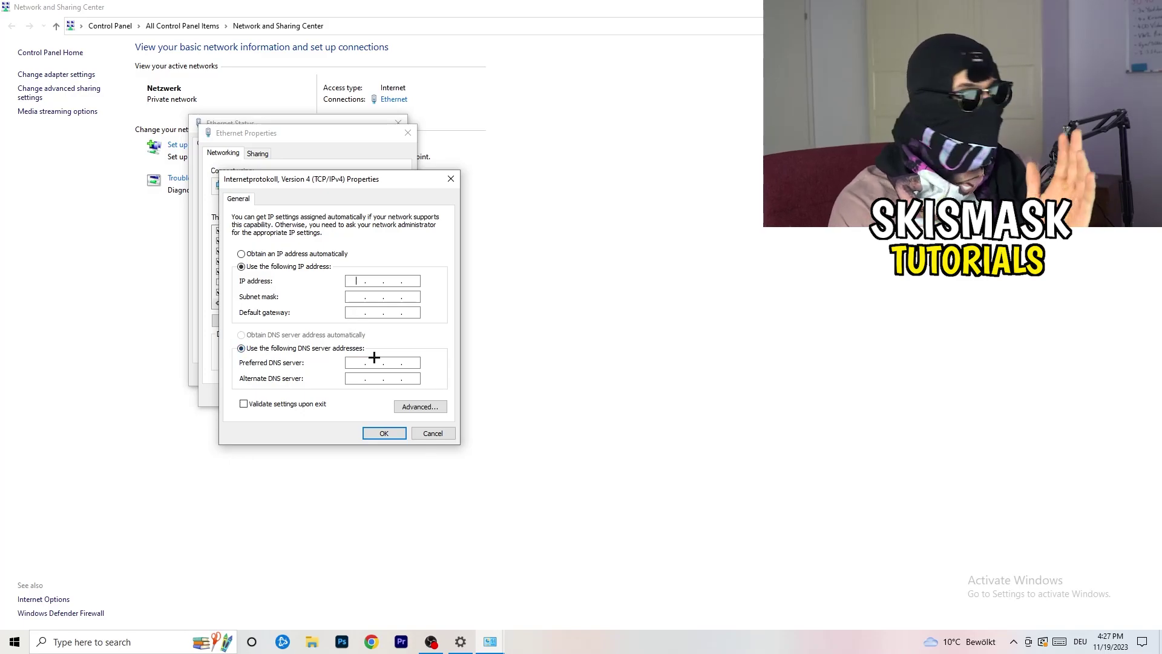
click(451, 177)
click(408, 131)
click(398, 123)
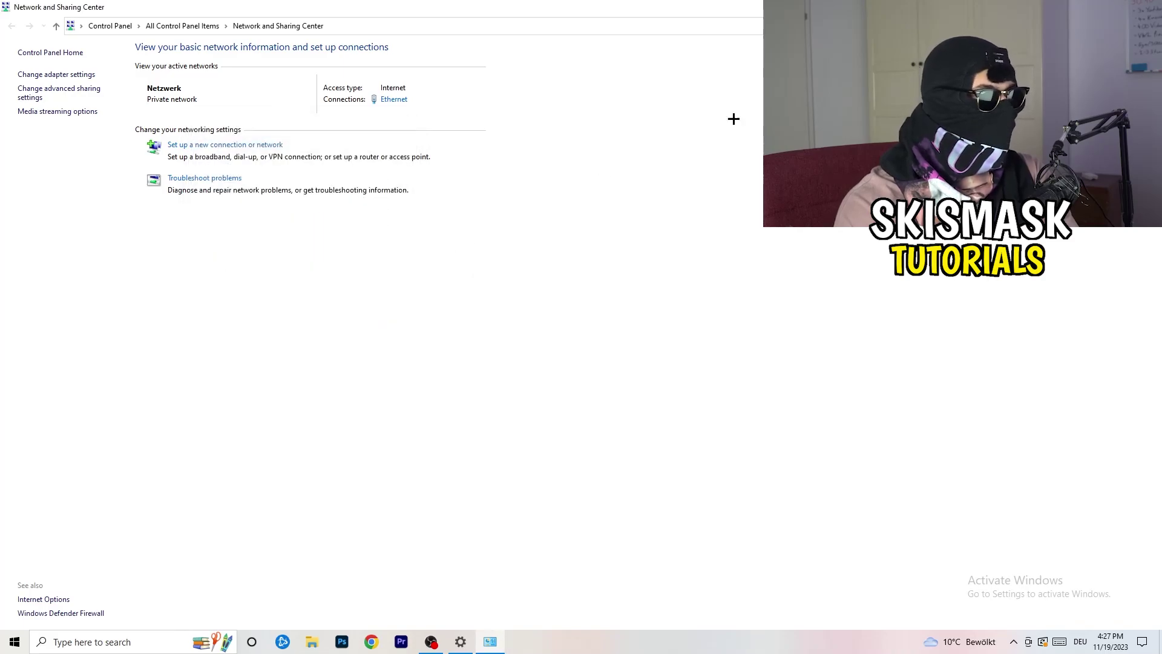
key(alt+F4)
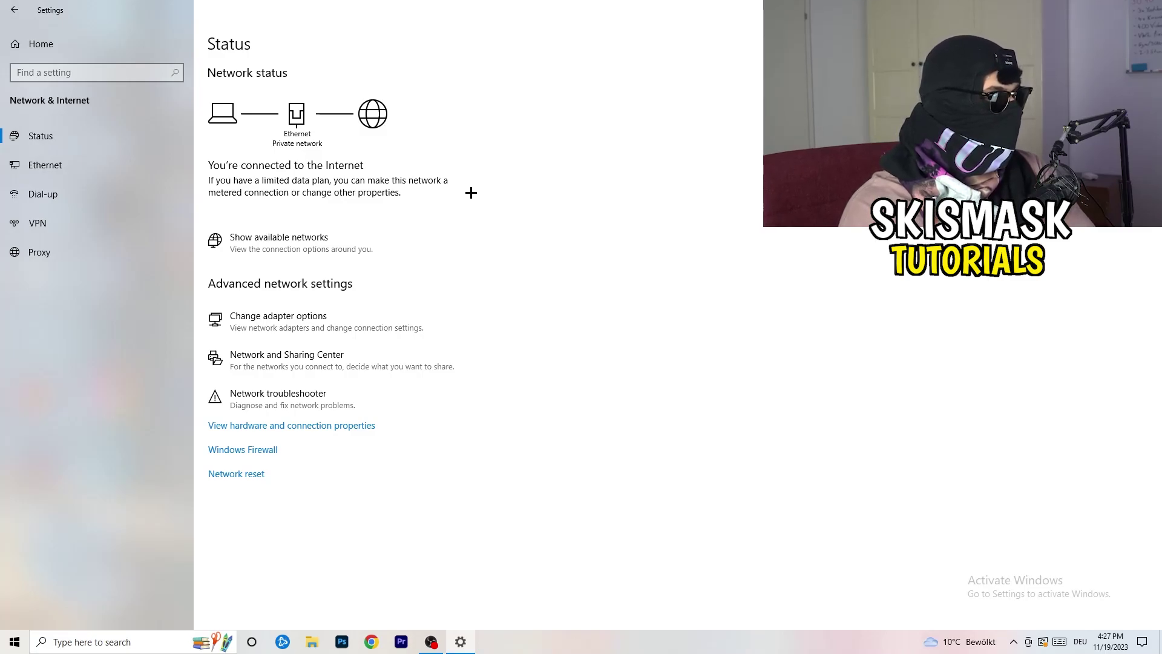
- Show the available networks, return to the Network & Internet settings from there, and close Settings
click(308, 237)
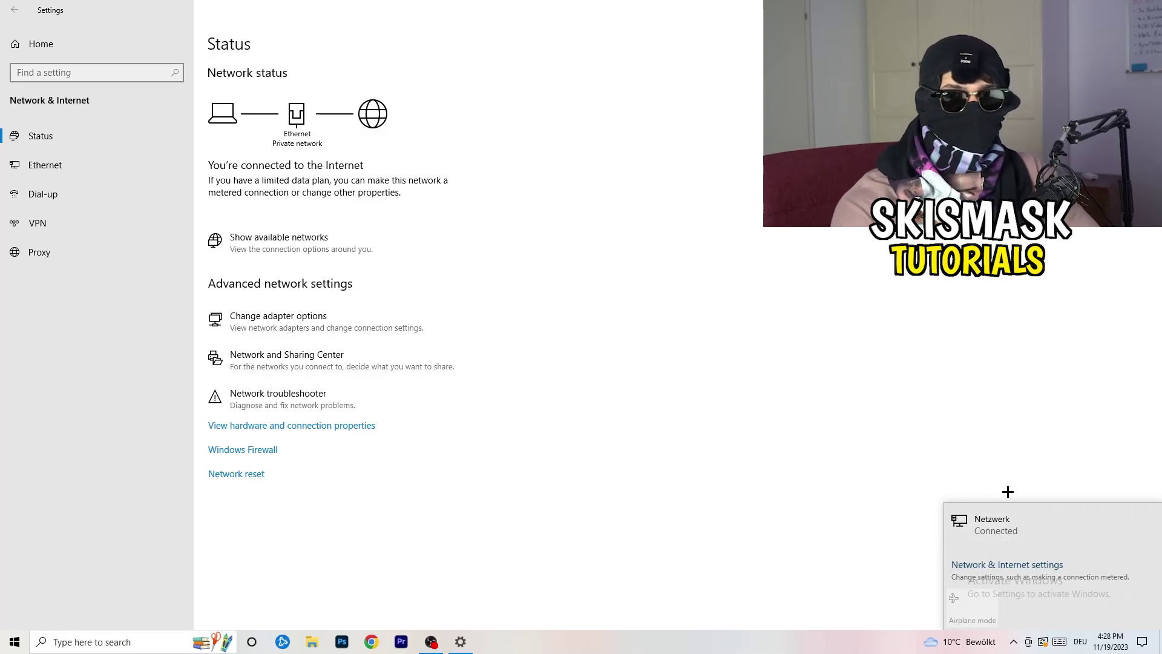
click(998, 563)
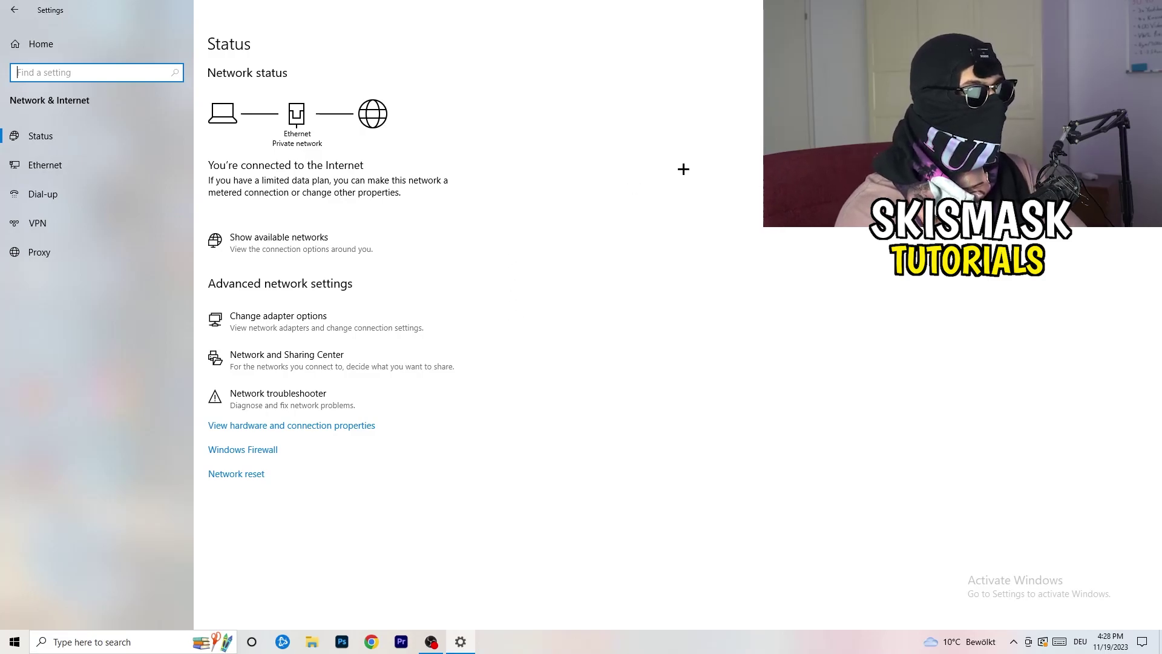
key(alt+F4)
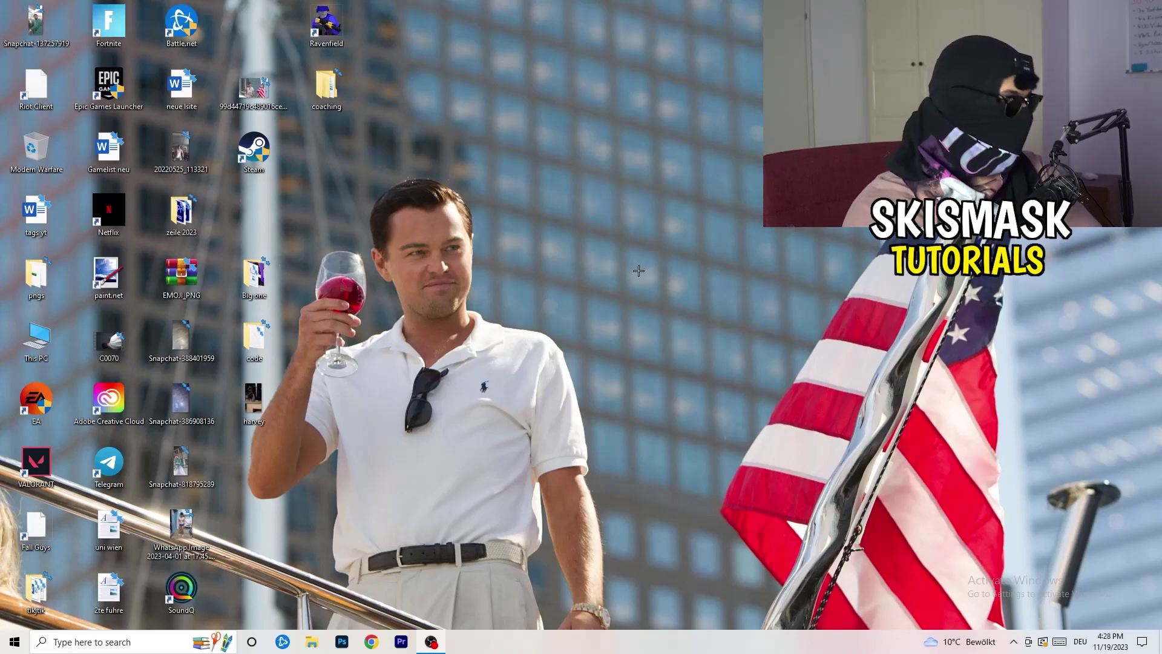
- Check the Windows Update status under Update & Security in Settings, and close Settings
click(15, 641)
click(14, 584)
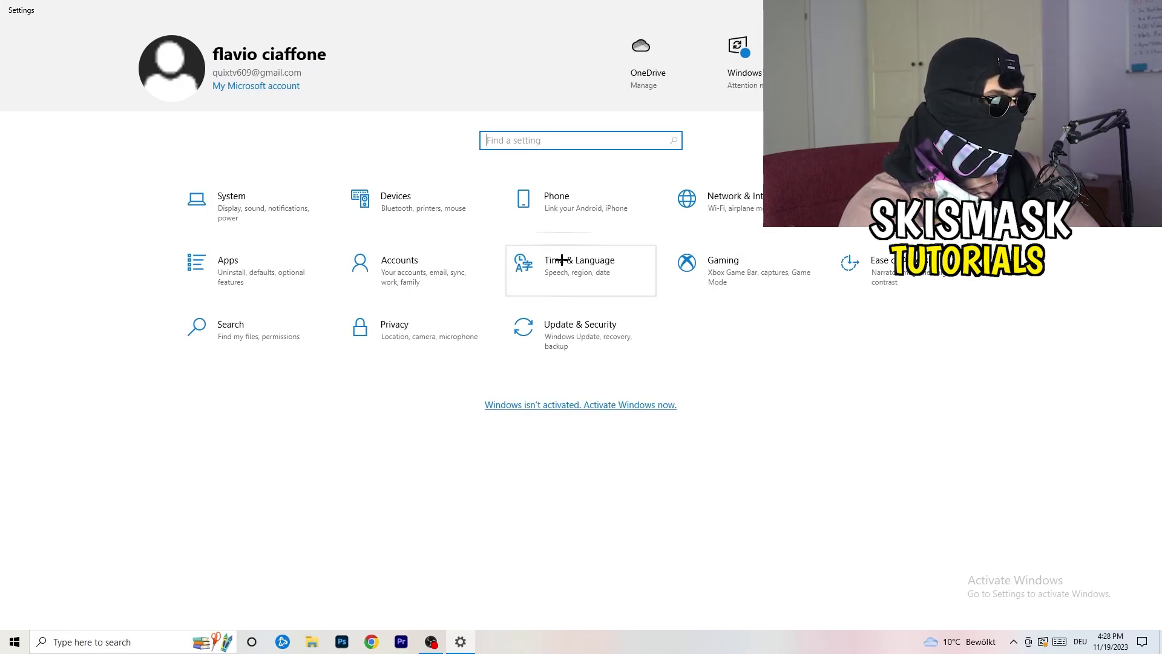
click(557, 340)
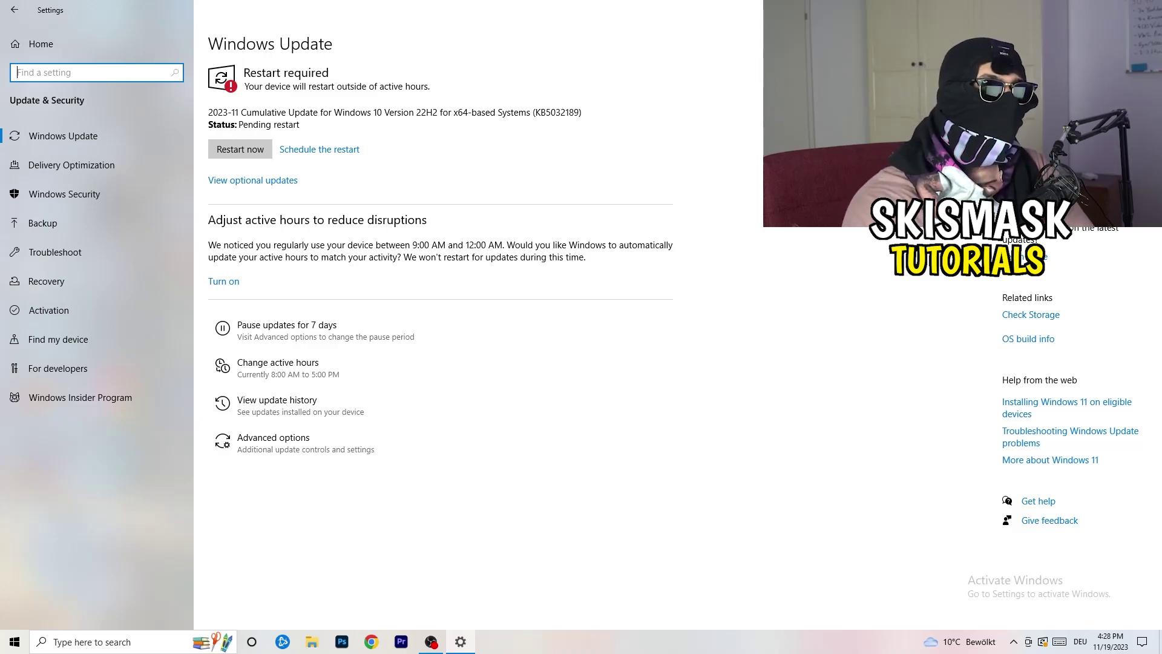
key(alt+F4)
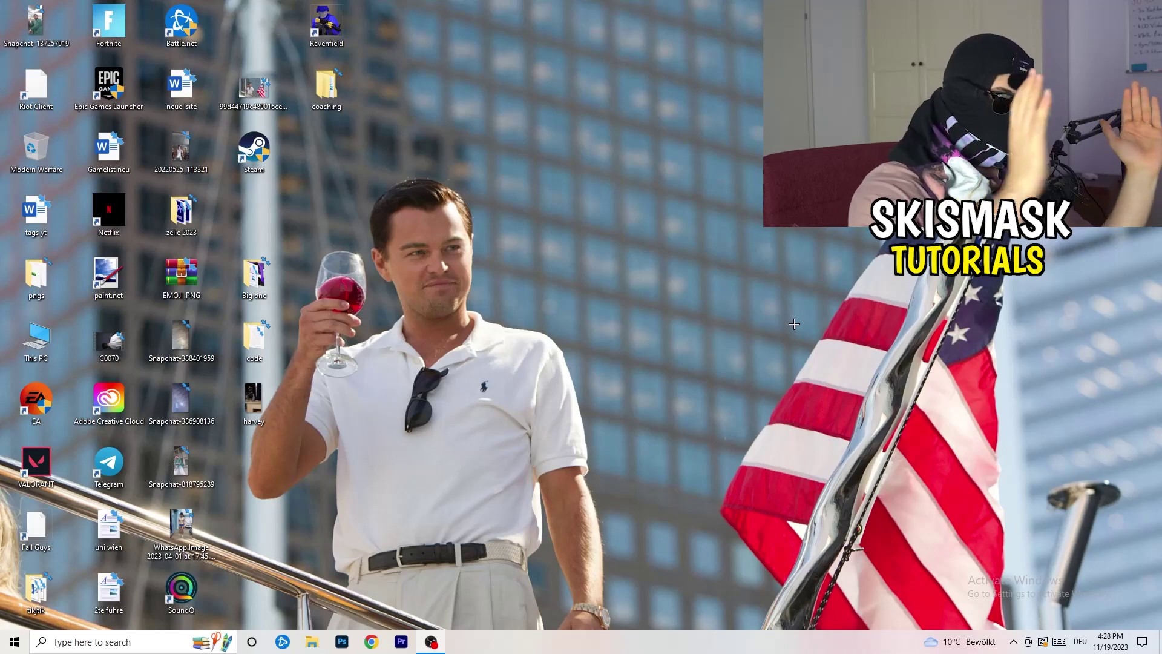